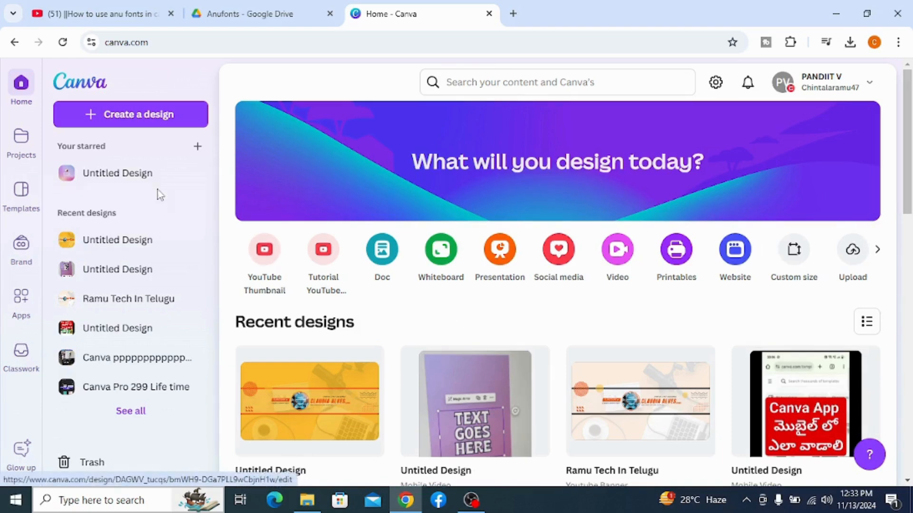
Create a blank 2560 × 1440 px YouTube Banner design by searching the design types for "you tube banner"
{"action": "left_click", "coordinate": [144, 117]}
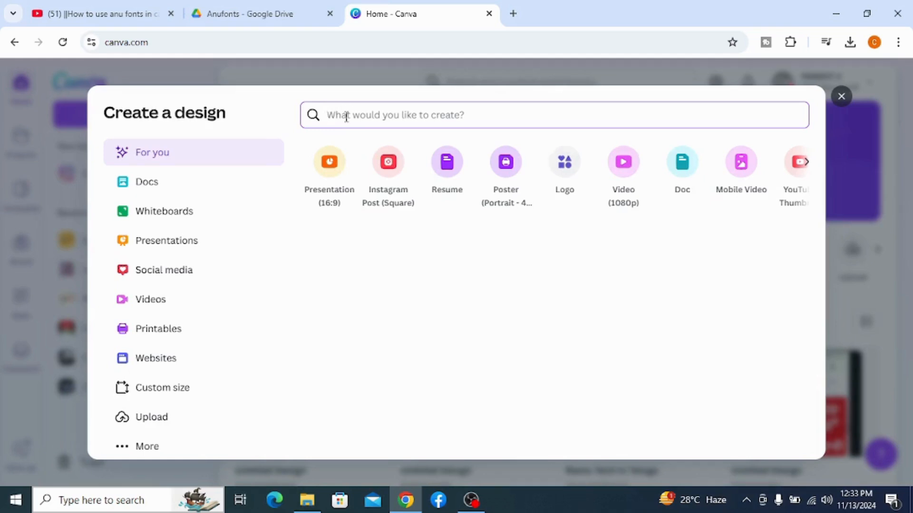
{"action": "type", "text": "you "}
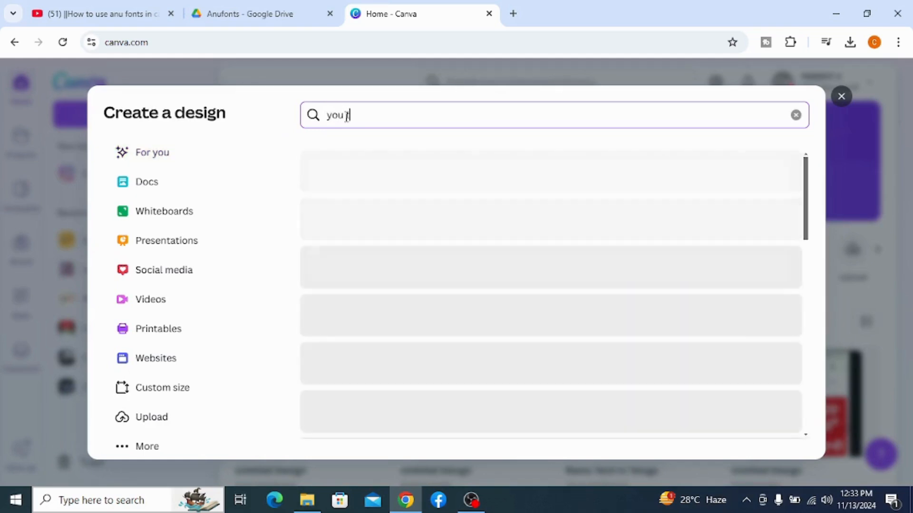
{"action": "type", "text": "tube"}
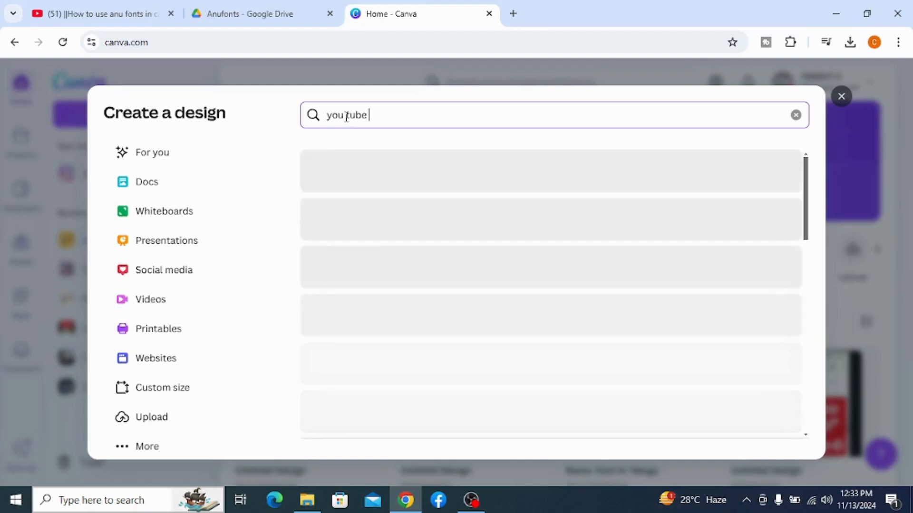
{"action": "type", "text": " banner"}
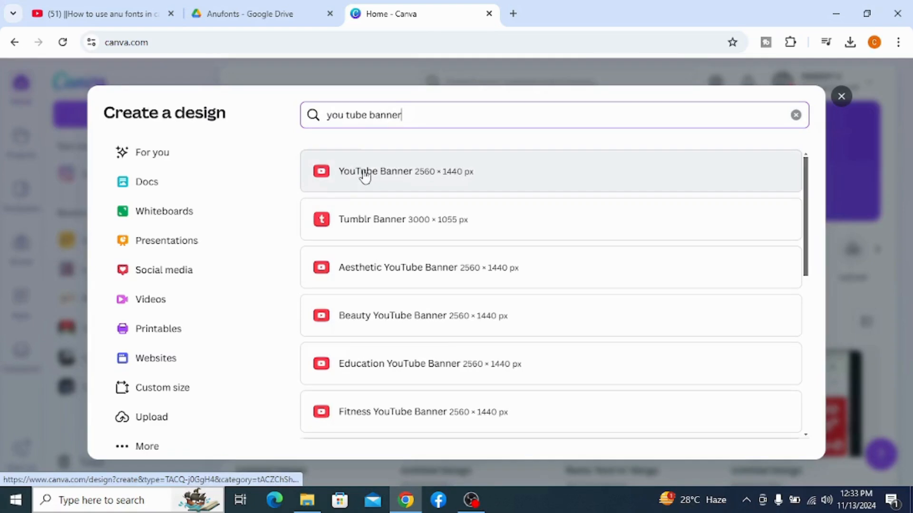
{"action": "left_click", "coordinate": [365, 173]}
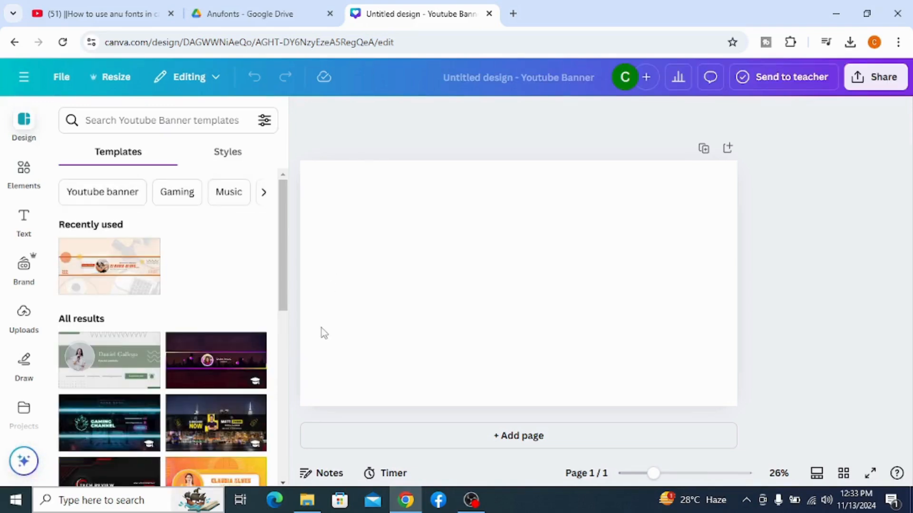
Look through the banner templates and apply the recently used Orange Modern Multipurpose Youtube Banner to the page
{"action": "left_click", "coordinate": [280, 339]}
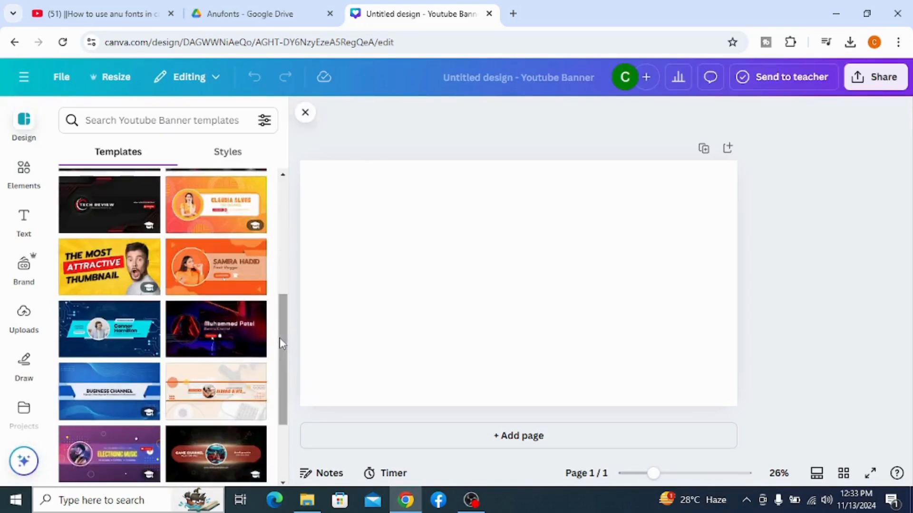
{"action": "left_click", "coordinate": [285, 452]}
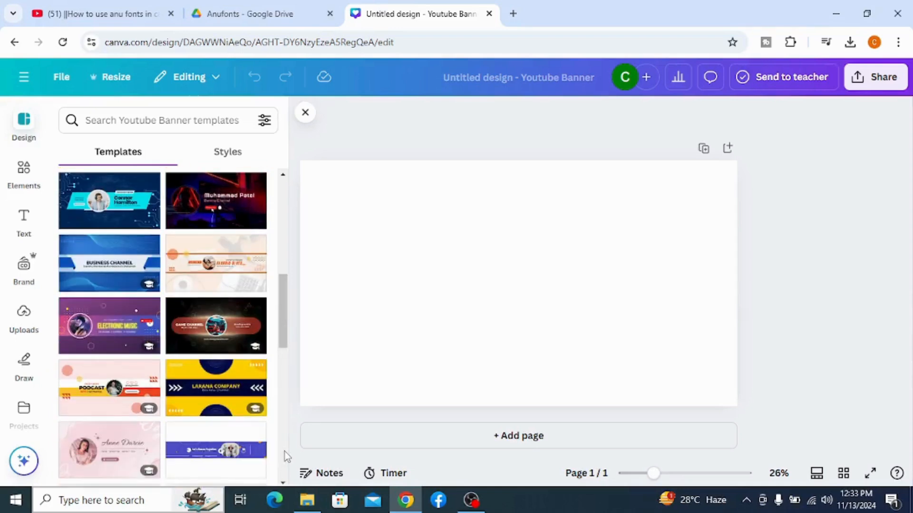
{"action": "left_click", "coordinate": [281, 244]}
{"action": "left_click", "coordinate": [281, 238]}
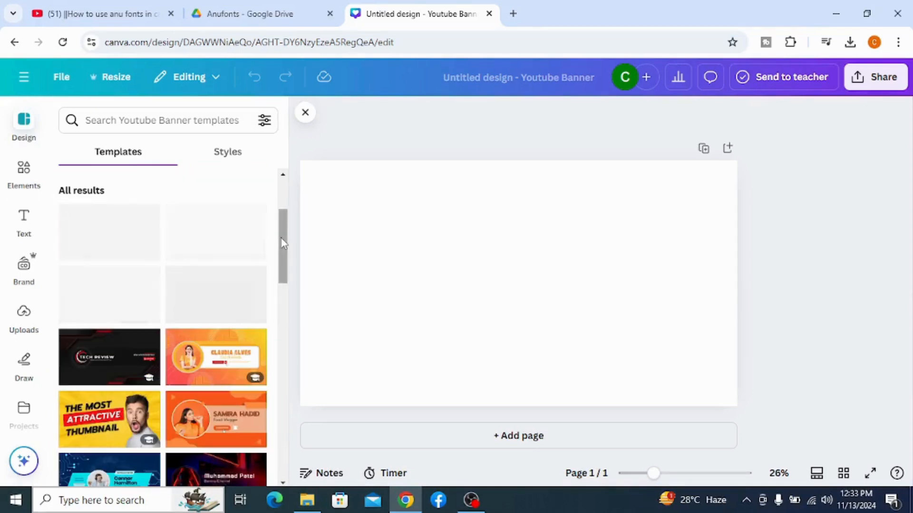
{"action": "left_click", "coordinate": [284, 197]}
{"action": "left_click", "coordinate": [108, 270]}
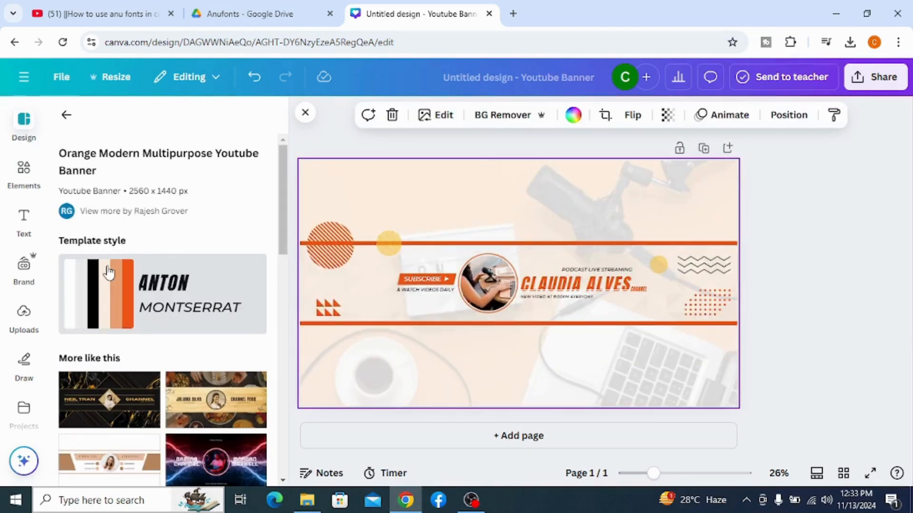
Remove the photo from the banner's round frame and search the elements for "logo for digital marketing"
{"action": "left_click", "coordinate": [483, 281]}
{"action": "key", "text": "Delete"}
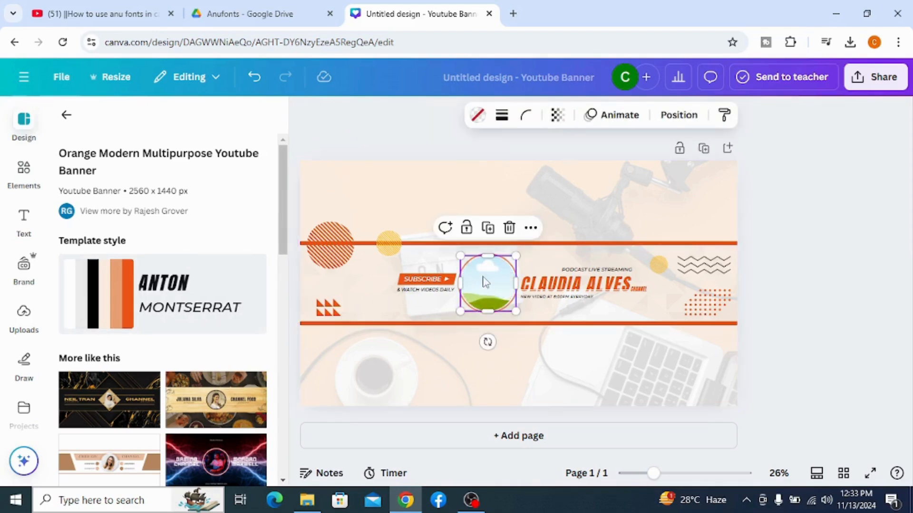
{"action": "left_click", "coordinate": [24, 169]}
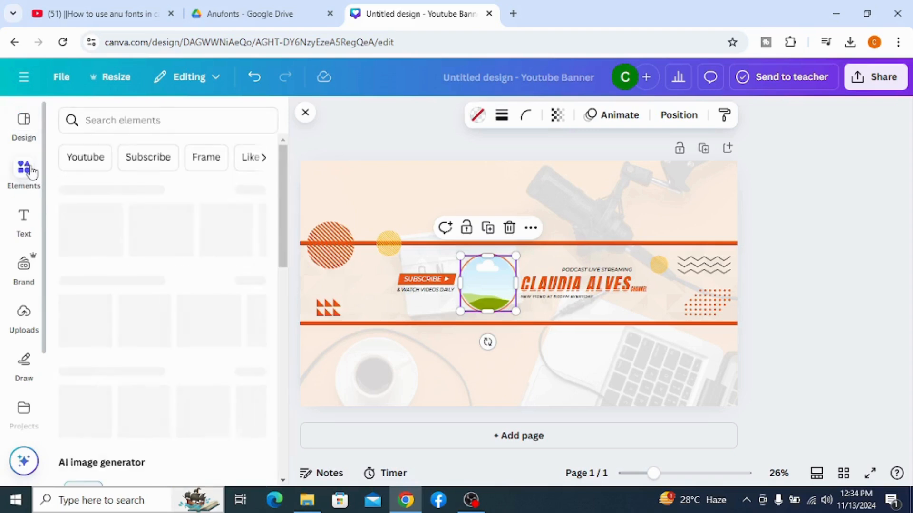
{"action": "left_click", "coordinate": [102, 119]}
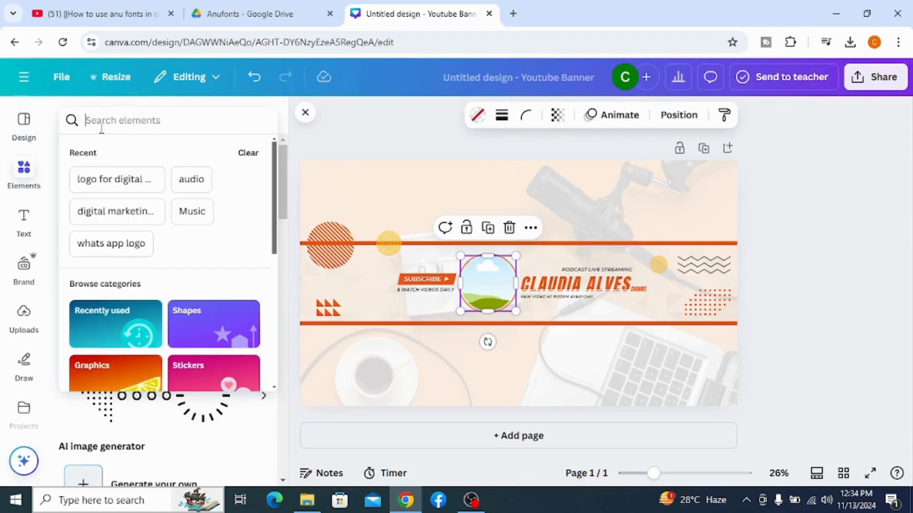
{"action": "type", "text": "lo"}
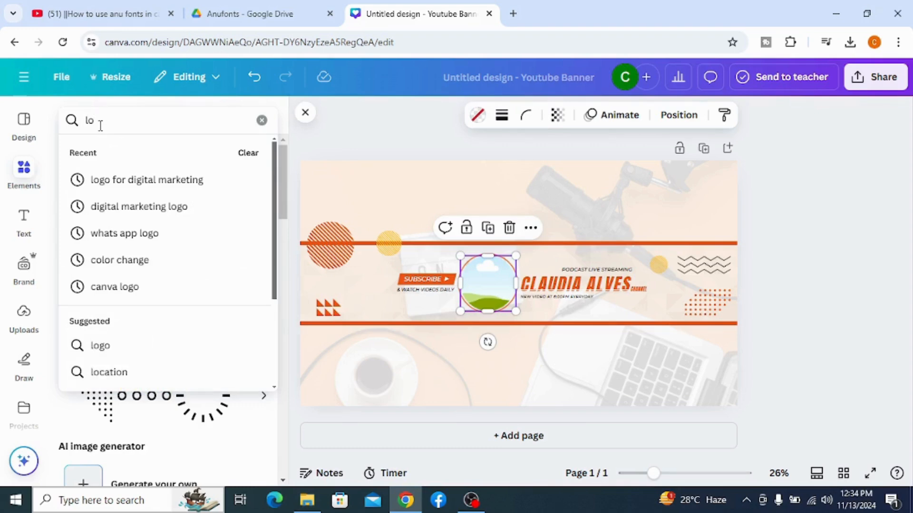
{"action": "type", "text": "go for"}
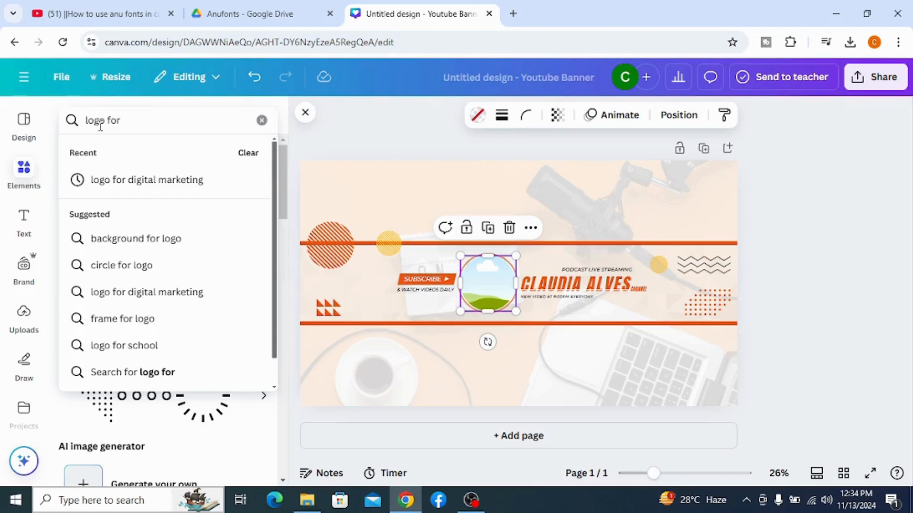
{"action": "type", "text": " D"}
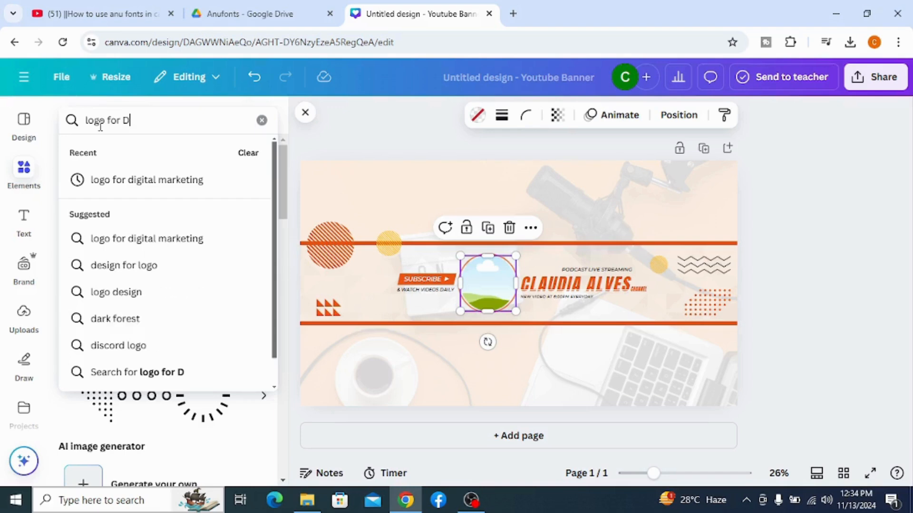
{"action": "left_click", "coordinate": [116, 179]}
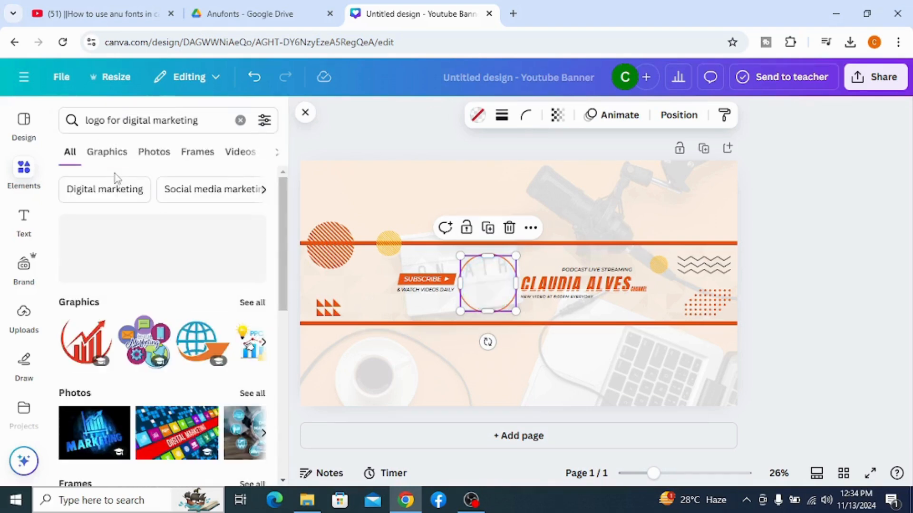
Add the blue "DIGITAL MARKETING" photo with round icons and fit it into the banner's empty round frame
{"action": "left_click", "coordinate": [262, 434]}
{"action": "left_click", "coordinate": [125, 432]}
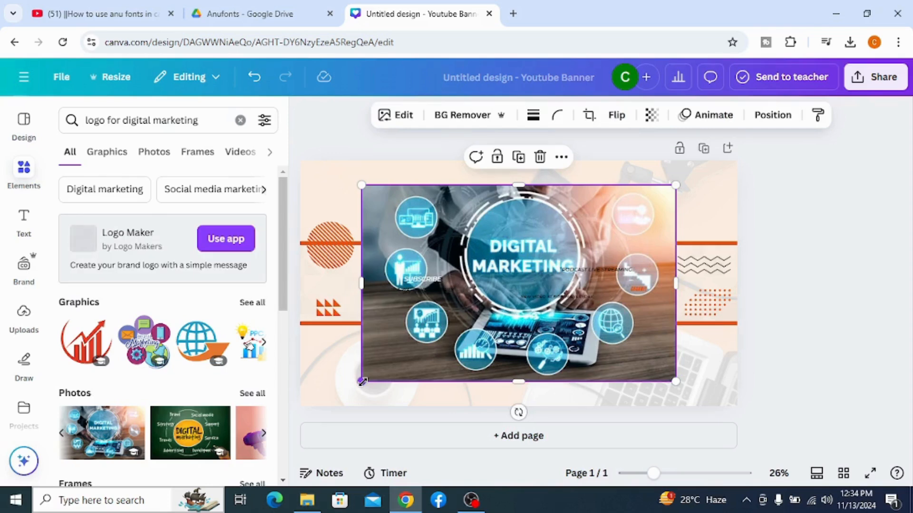
{"action": "left_click_drag", "start_coordinate": [361, 381], "coordinate": [485, 290]}
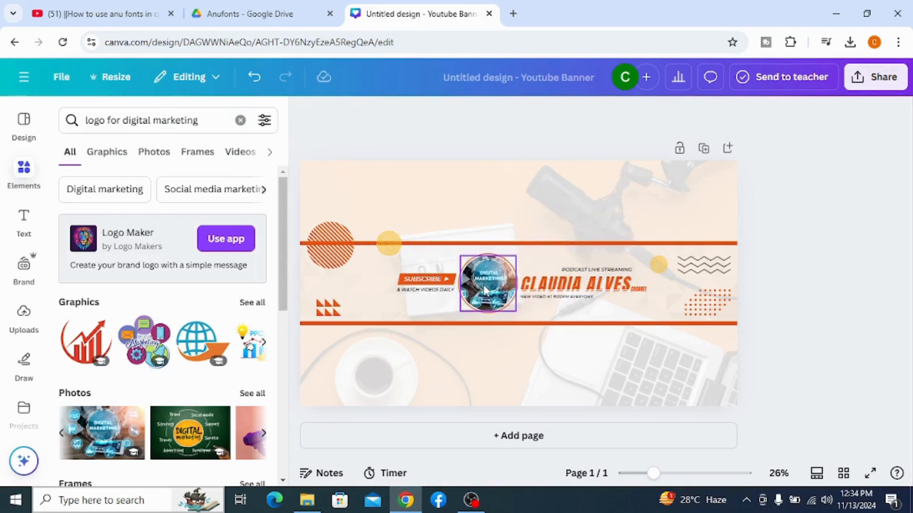
{"action": "left_click", "coordinate": [508, 221]}
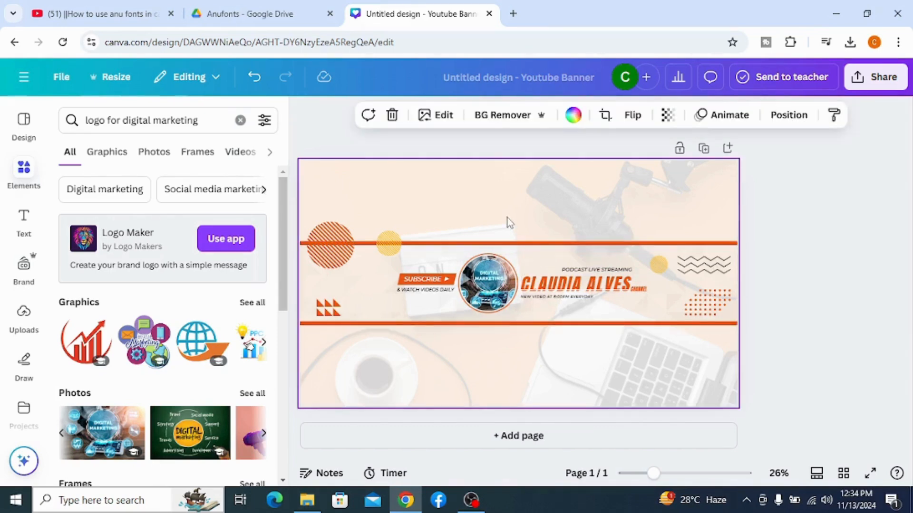
Delete the template's large orange name title beside the round picture
{"action": "left_click", "coordinate": [544, 290]}
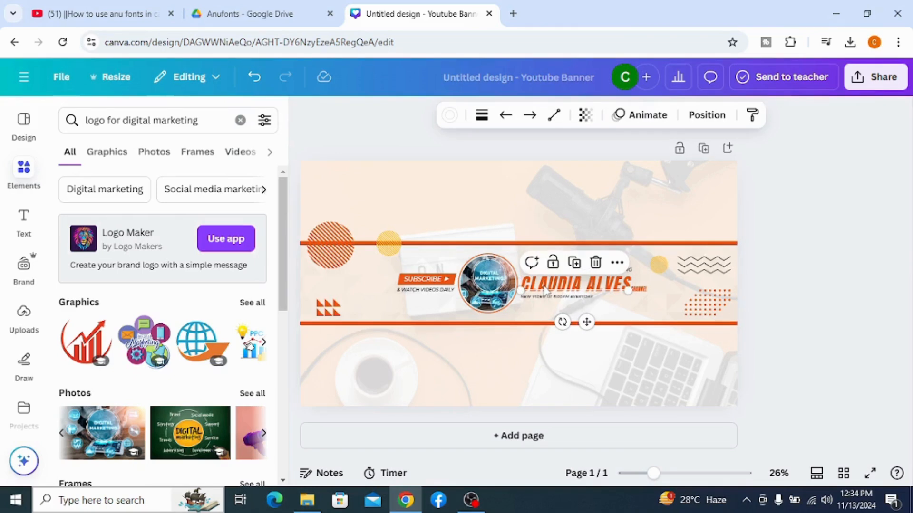
{"action": "key", "text": "Escape"}
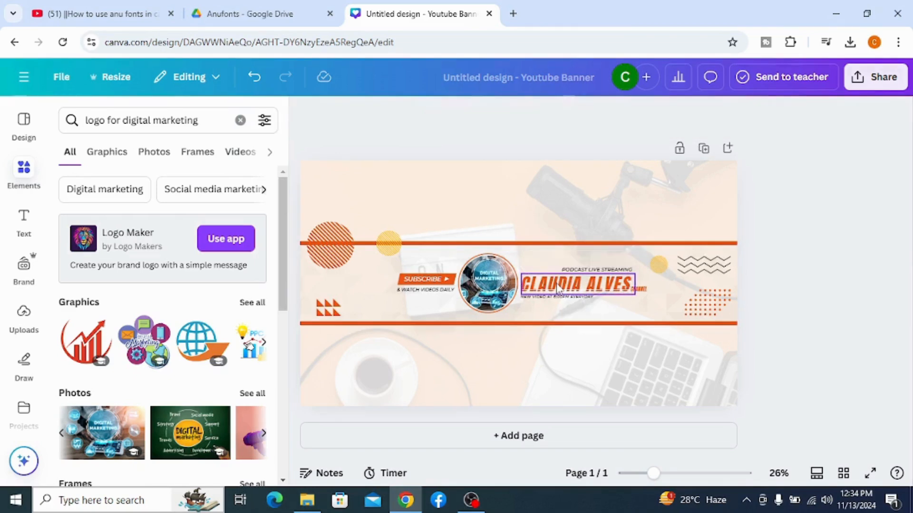
{"action": "left_click", "coordinate": [557, 284]}
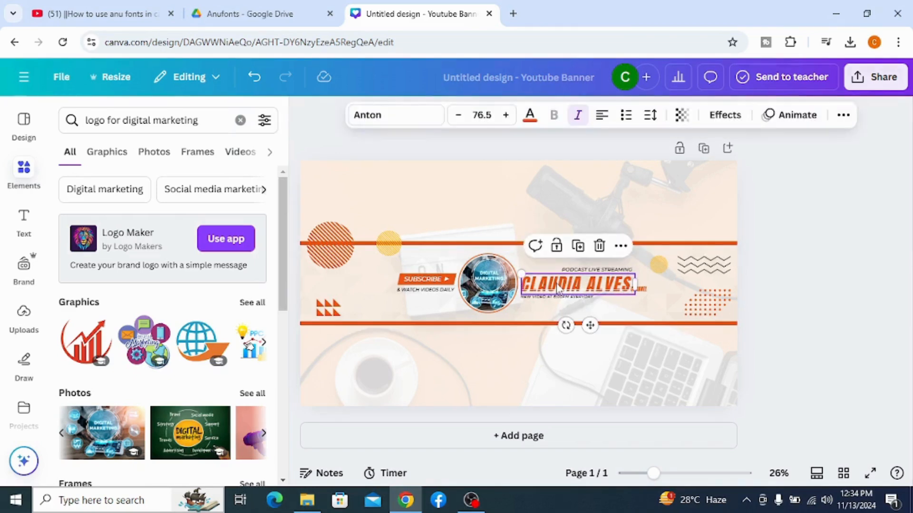
{"action": "key", "text": "Delete"}
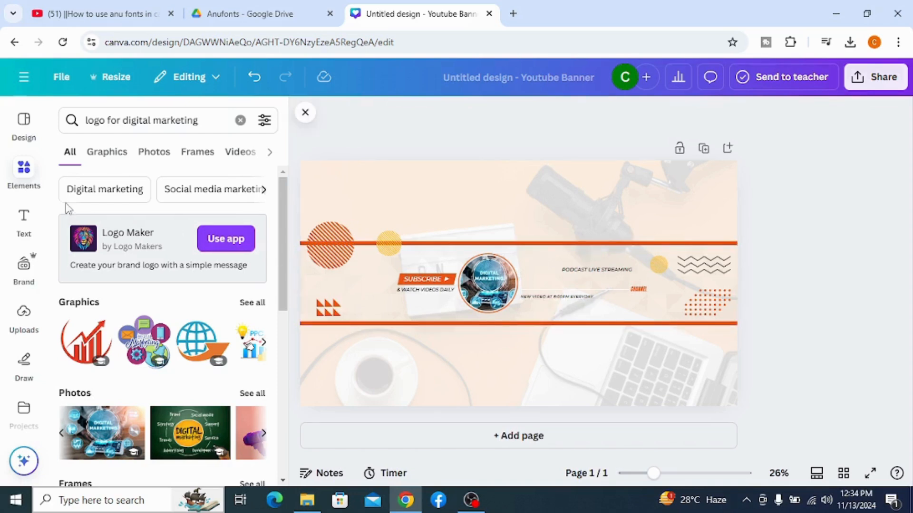
Add a heading to the banner with the text "Ramu Digital Marketing"
{"action": "left_click", "coordinate": [27, 220]}
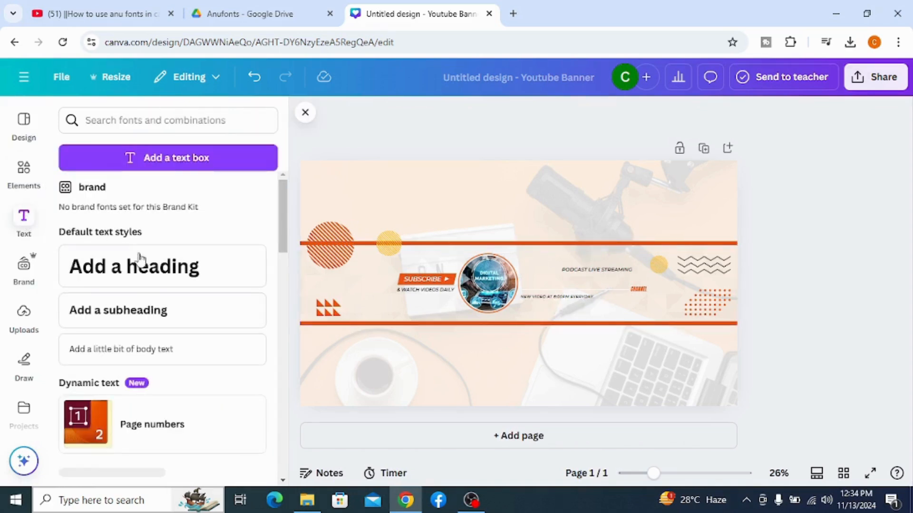
{"action": "left_click", "coordinate": [145, 276]}
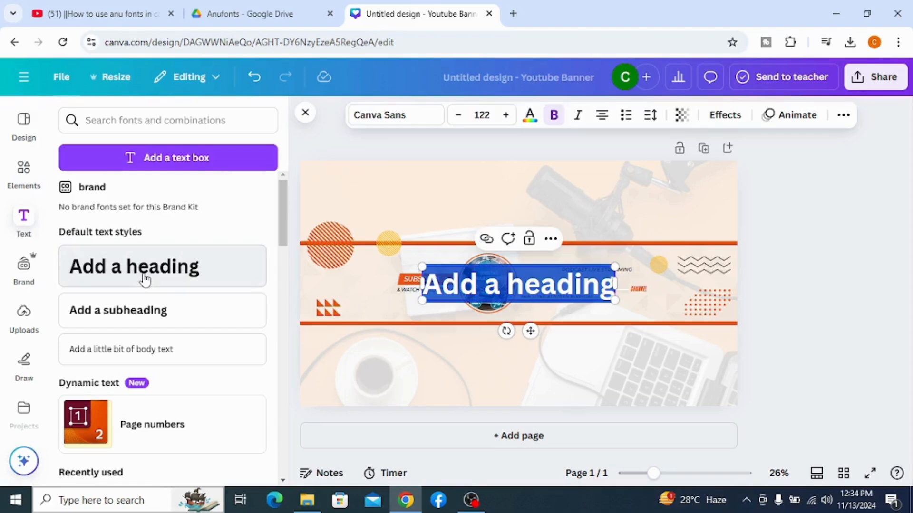
{"action": "type", "text": "Ramu"}
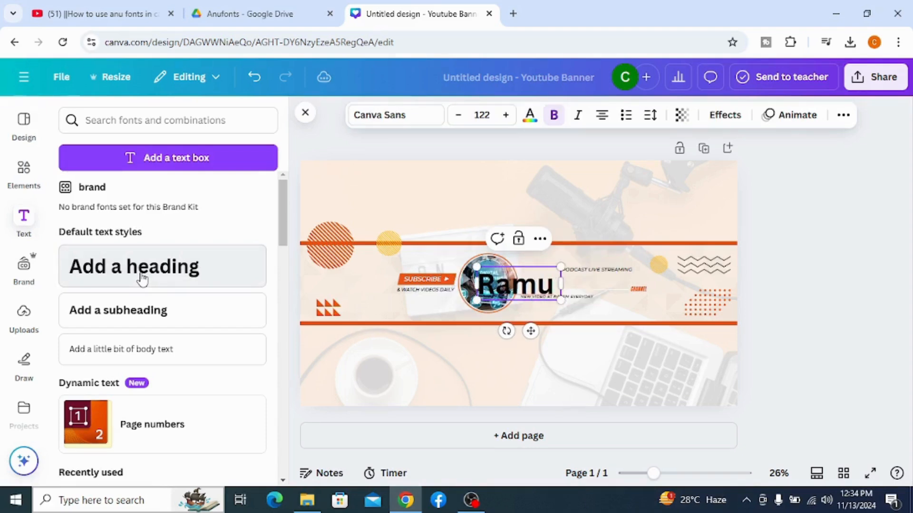
{"action": "type", "text": " Di"}
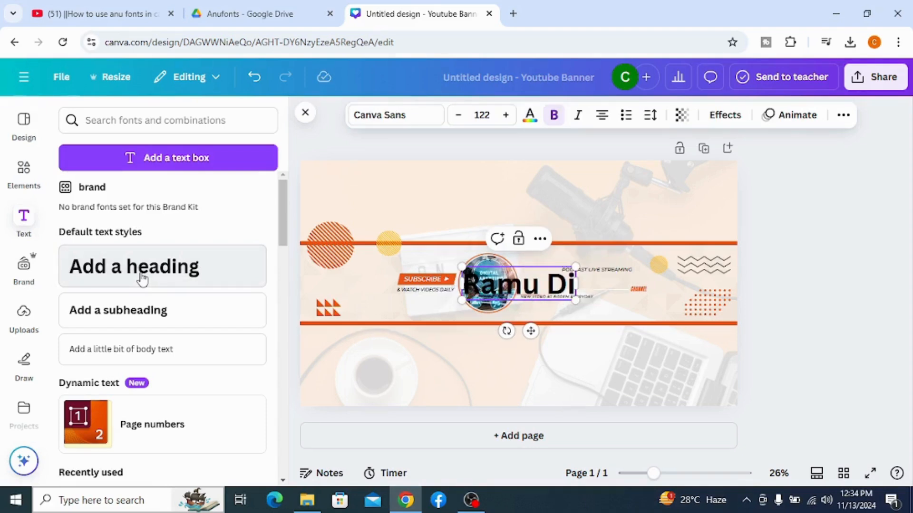
{"action": "type", "text": "gital"}
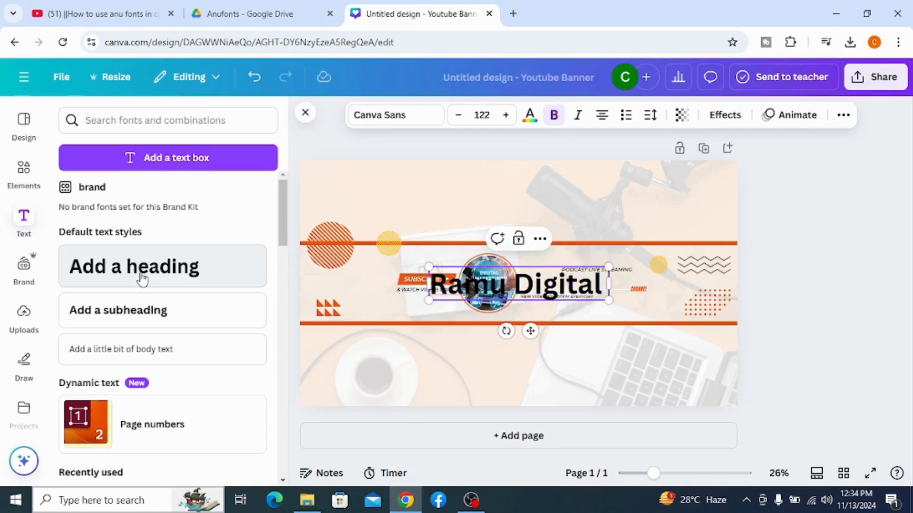
{"action": "type", "text": " Mar"}
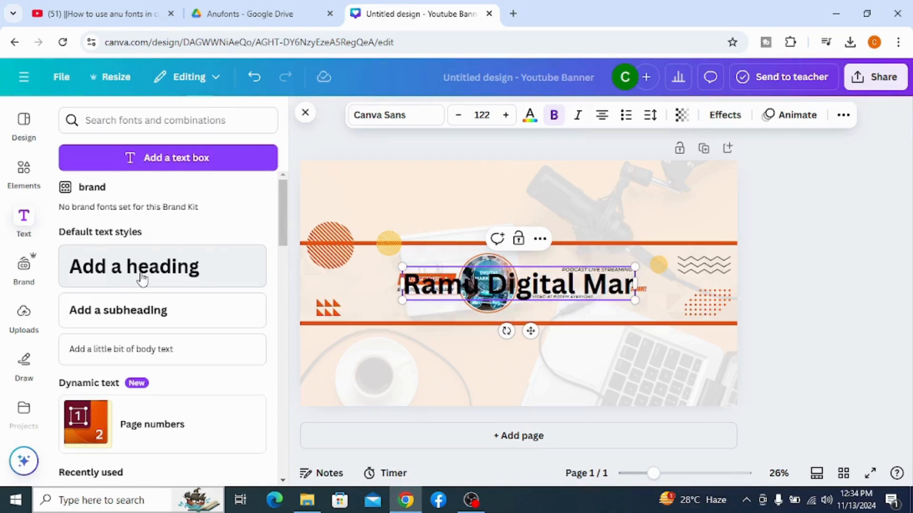
{"action": "type", "text": "ketin"}
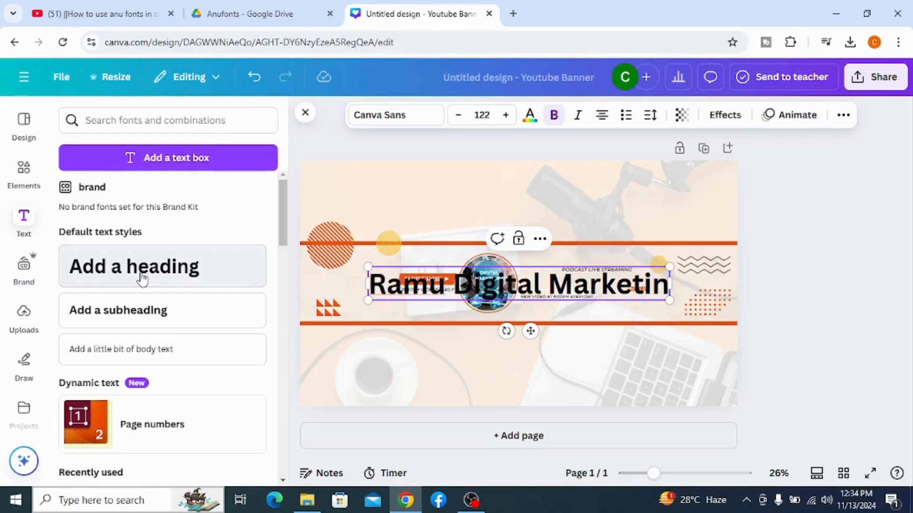
{"action": "type", "text": "g"}
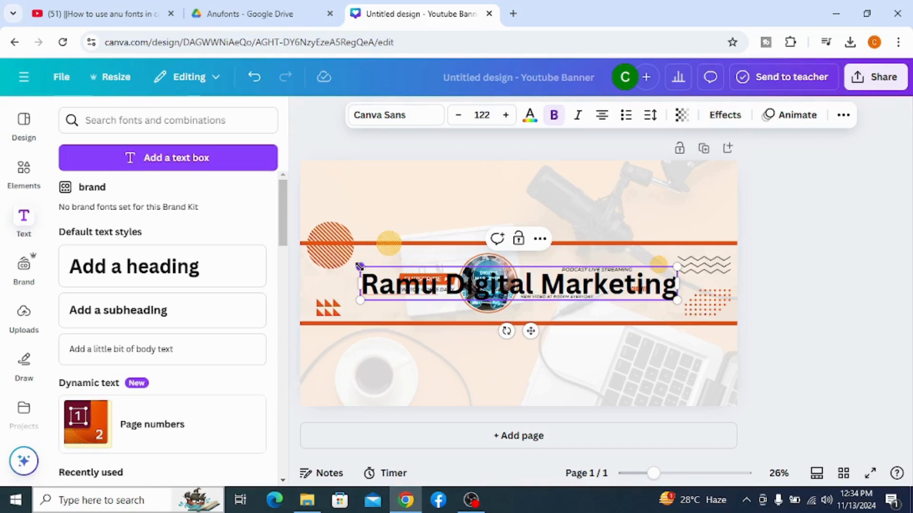
Shrink the new heading to about size 36.5 and place it just beside the round picture, between the two small text lines
{"action": "left_click_drag", "start_coordinate": [360, 266], "coordinate": [582, 289]}
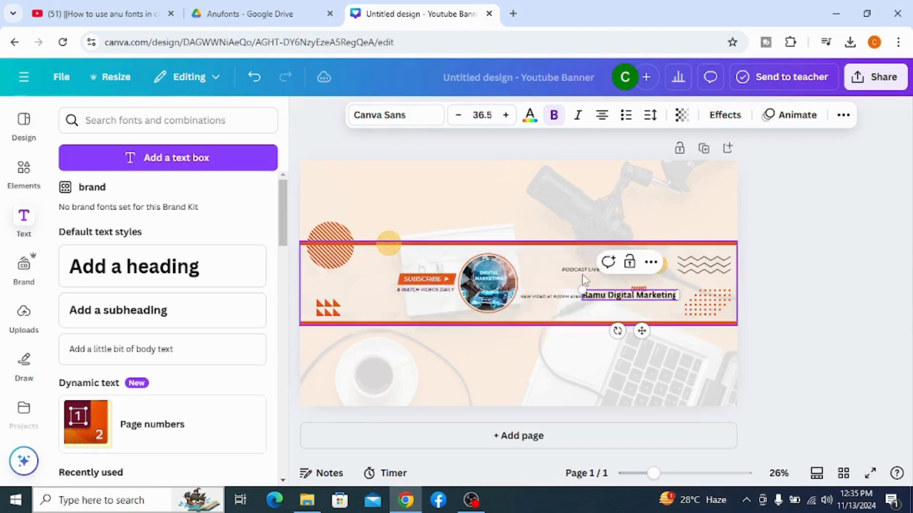
{"action": "left_click", "coordinate": [619, 312]}
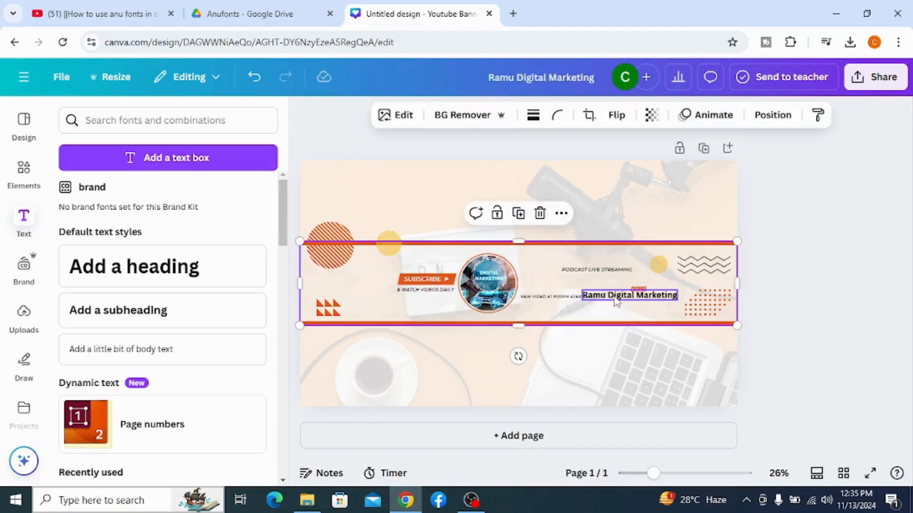
{"action": "left_click_drag", "start_coordinate": [616, 299], "coordinate": [558, 291]}
{"action": "left_click", "coordinate": [557, 290]}
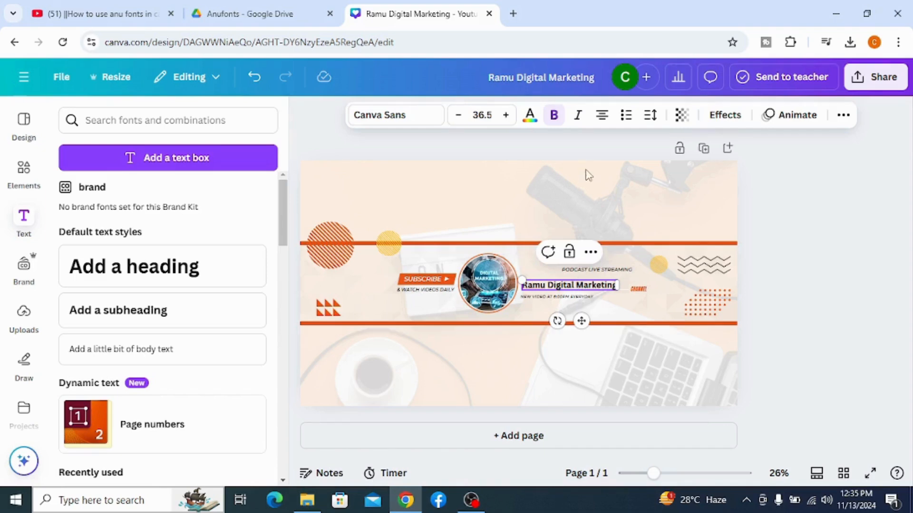
{"action": "left_click", "coordinate": [657, 264]}
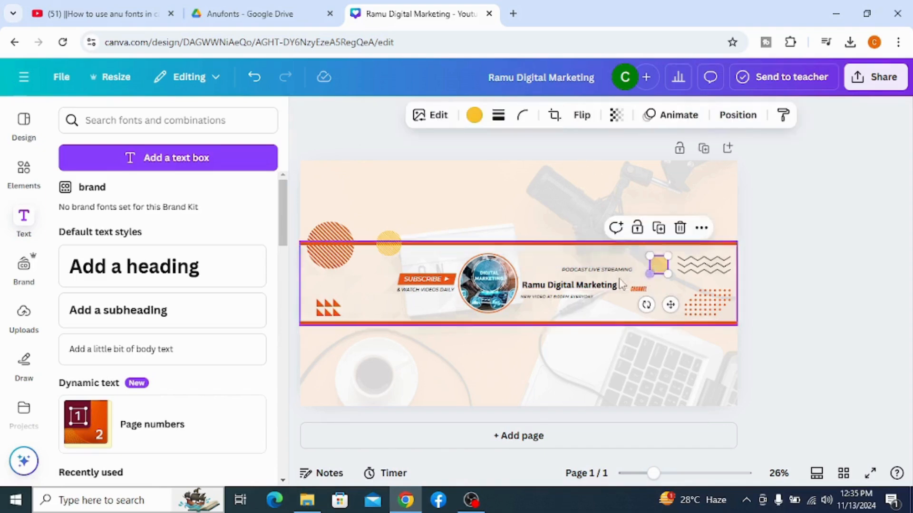
Recolour the "Ramu Digital Marketing" heading with a custom bright red, #ED0B26
{"action": "left_click", "coordinate": [589, 289]}
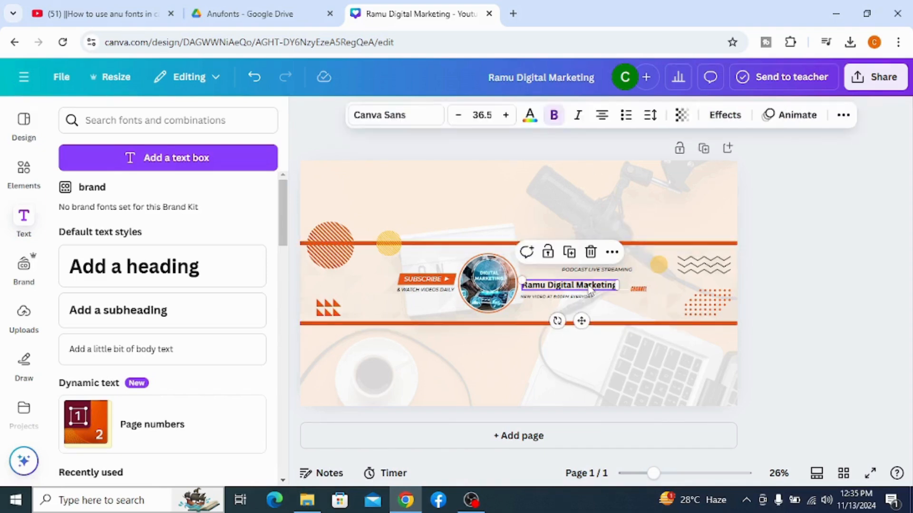
{"action": "left_click", "coordinate": [530, 116]}
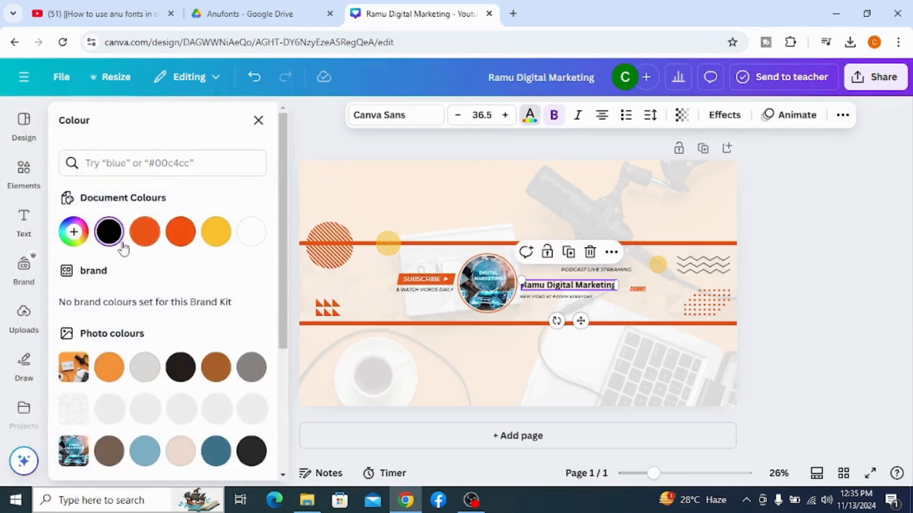
{"action": "left_click", "coordinate": [72, 233]}
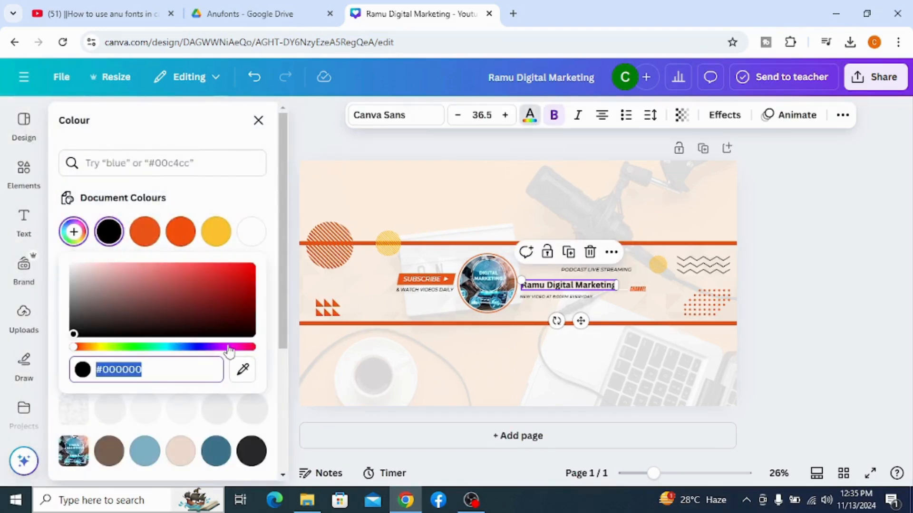
{"action": "left_click", "coordinate": [249, 348]}
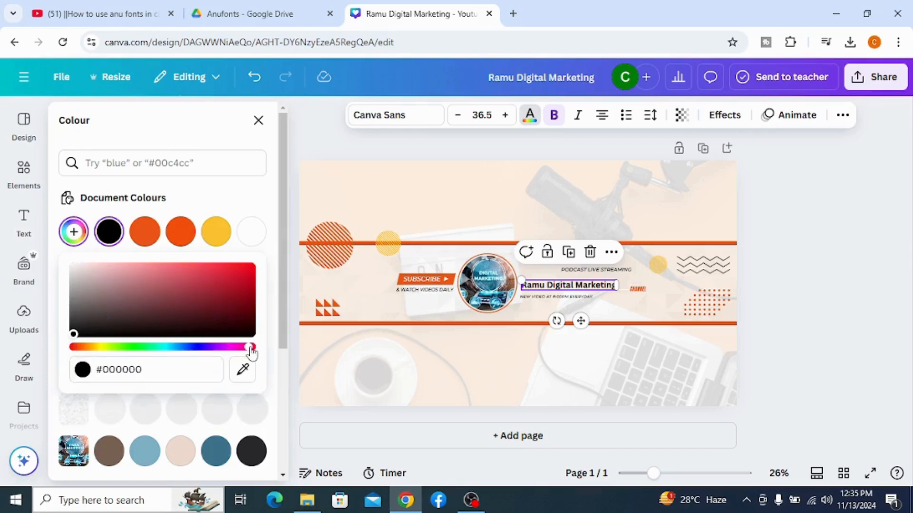
{"action": "left_click", "coordinate": [247, 269]}
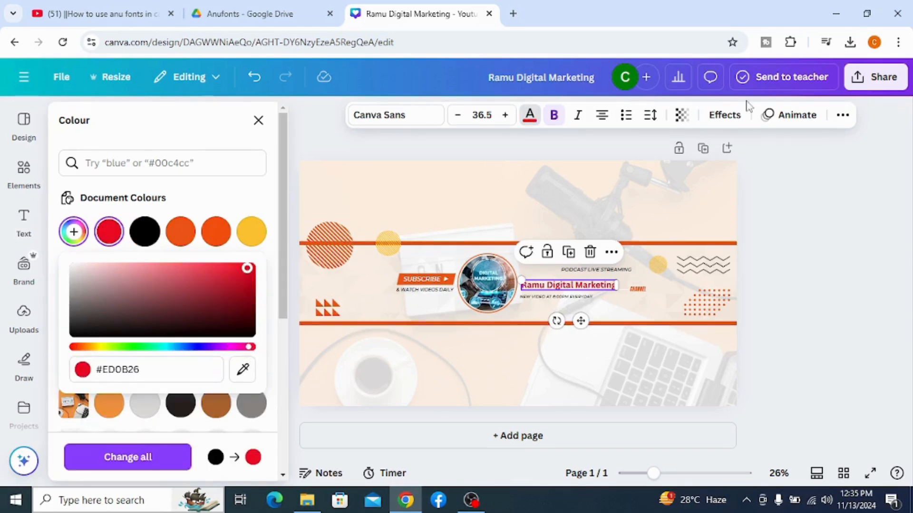
Apply the Outline effect to the heading and set its outline colour to off-white #F1EAEA
{"action": "left_click", "coordinate": [726, 119]}
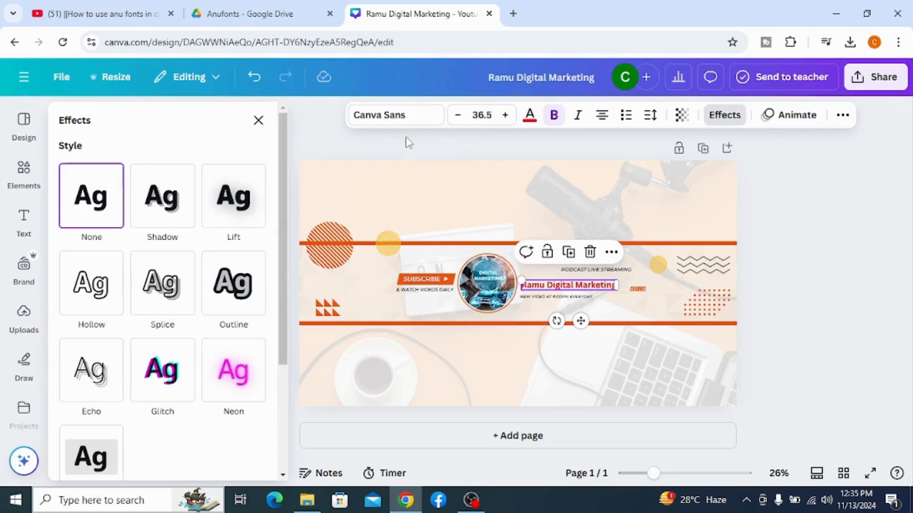
{"action": "left_click", "coordinate": [241, 282]}
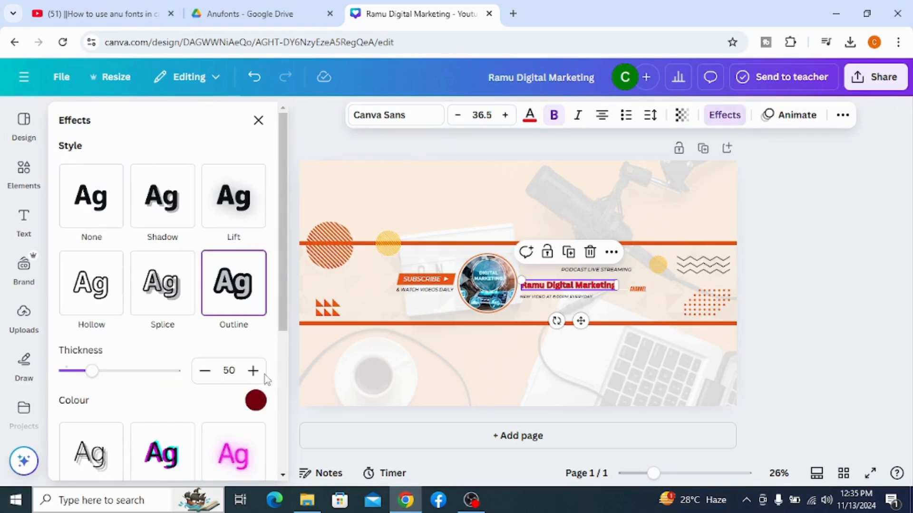
{"action": "left_click", "coordinate": [257, 403]}
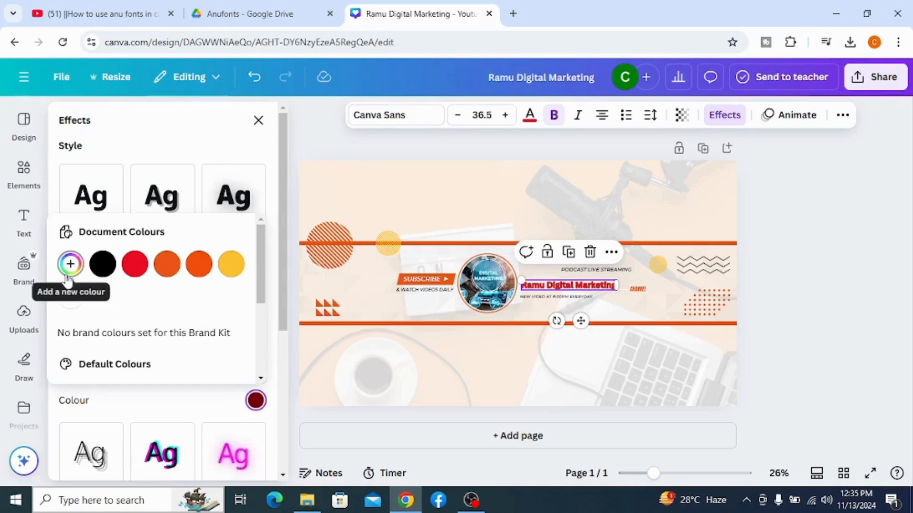
{"action": "left_click", "coordinate": [70, 264]}
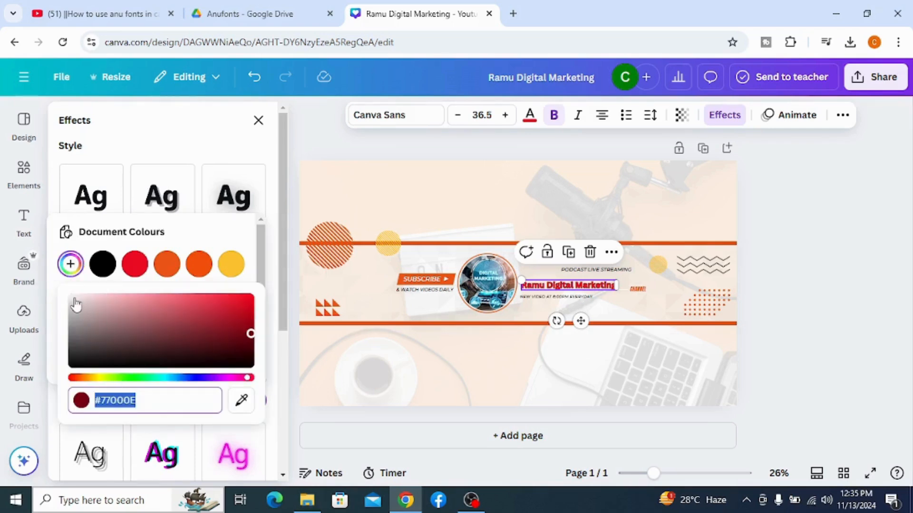
{"action": "left_click", "coordinate": [73, 298]}
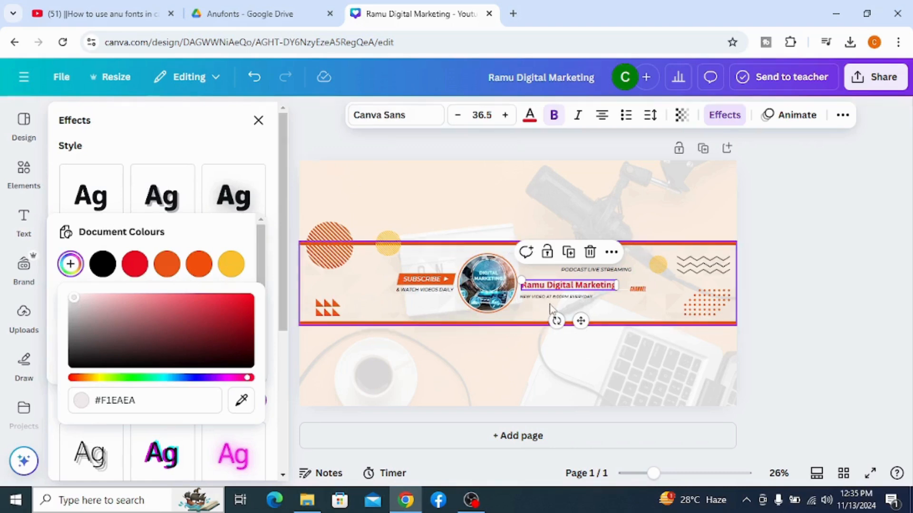
Try orange #ed5518 and red #ed0b26 on the "PODCAST LIVE STREAMING" line, and return it to black
{"action": "left_click", "coordinate": [610, 269]}
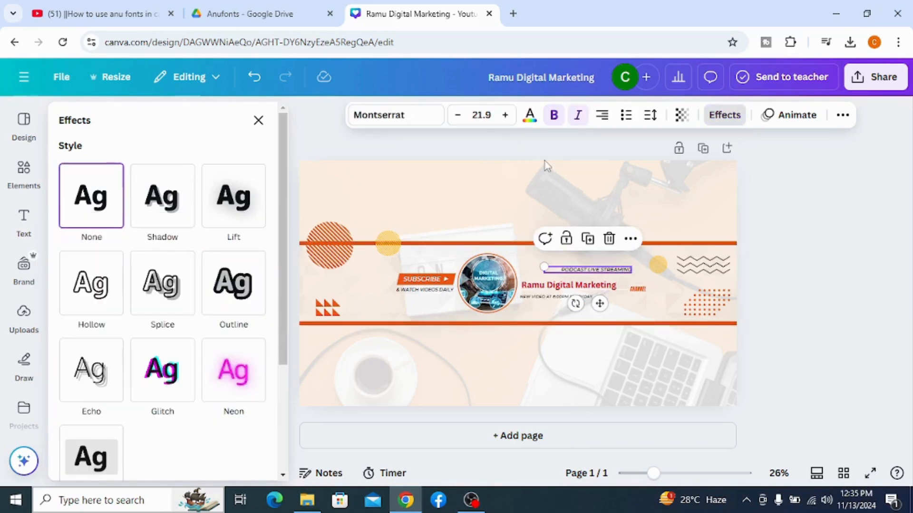
{"action": "left_click", "coordinate": [530, 118]}
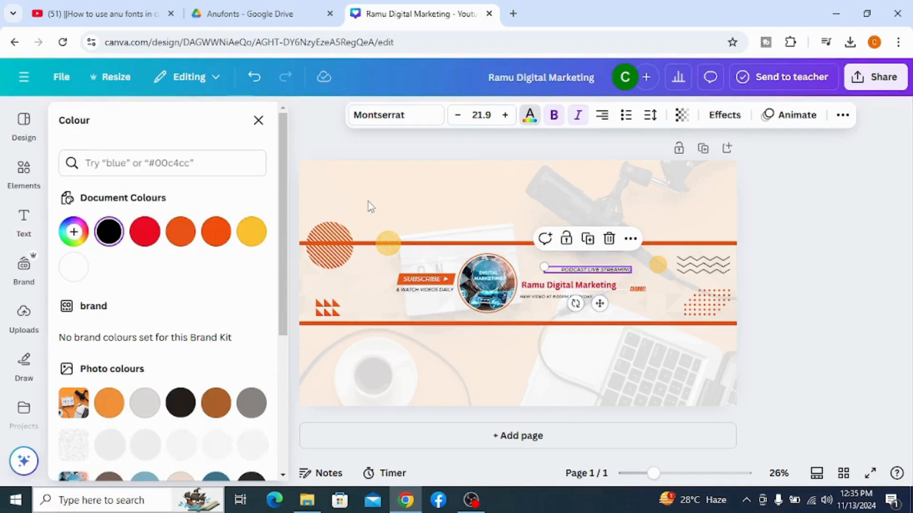
{"action": "left_click", "coordinate": [169, 238]}
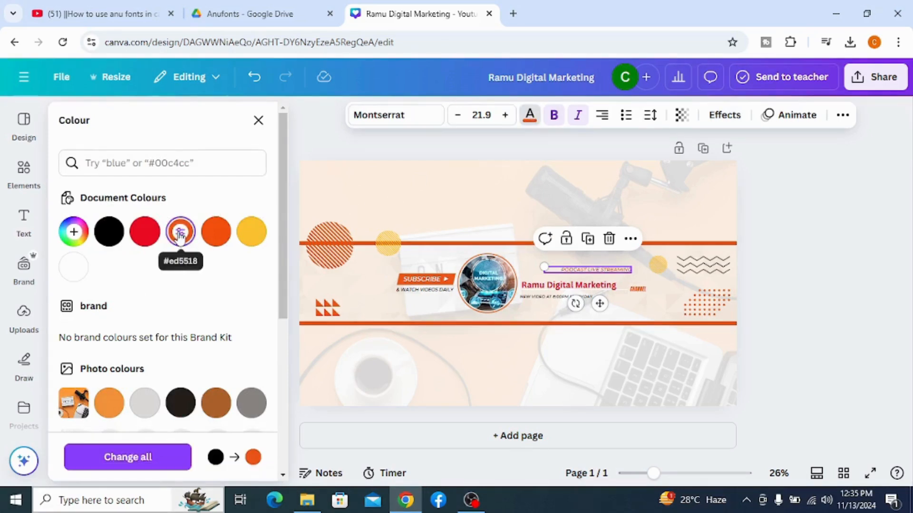
{"action": "left_click", "coordinate": [147, 238]}
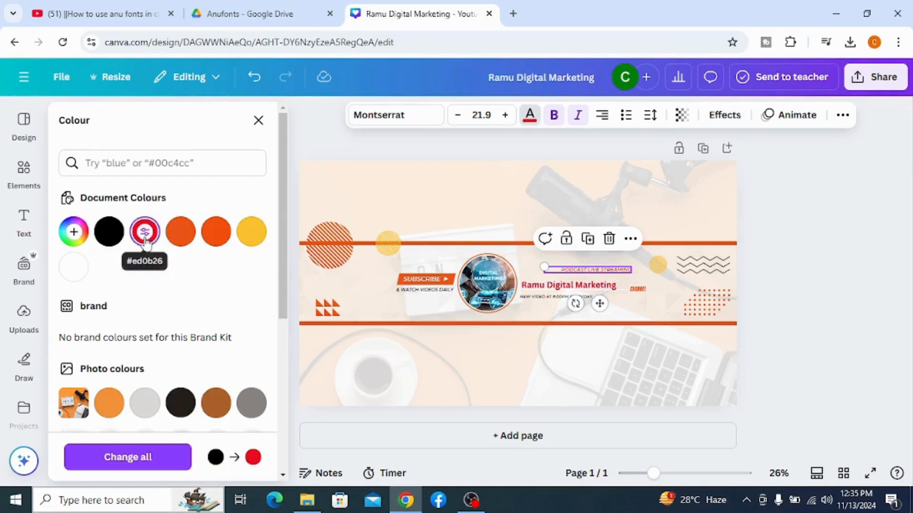
{"action": "left_click", "coordinate": [110, 240]}
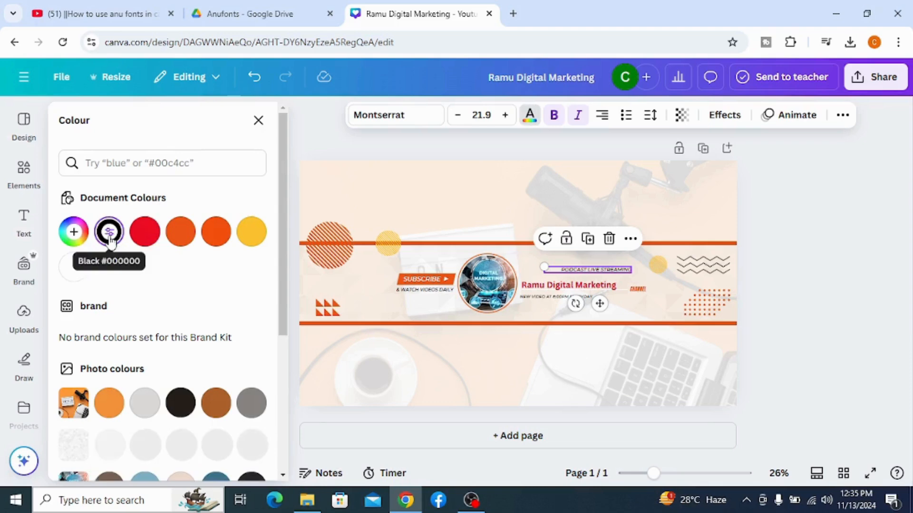
Try the document's orange and red colours on the banner's full-page background
{"action": "left_click", "coordinate": [525, 342]}
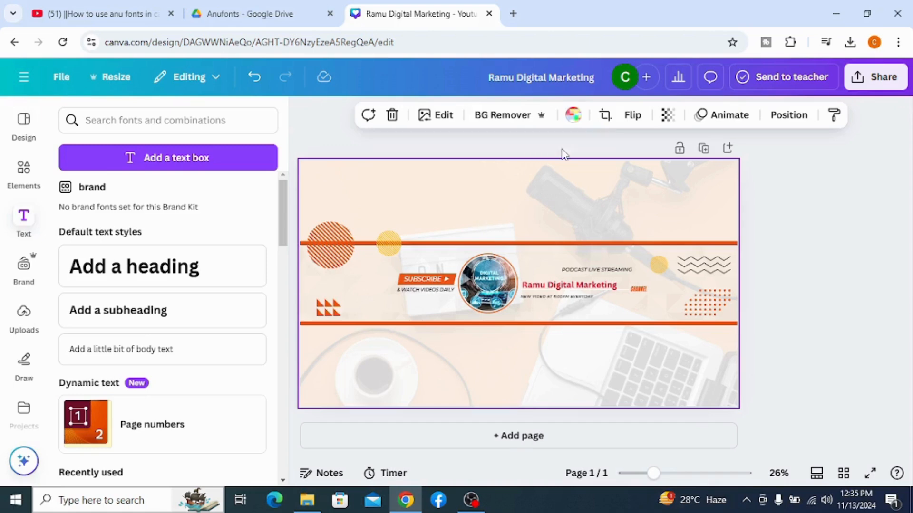
{"action": "left_click", "coordinate": [575, 119]}
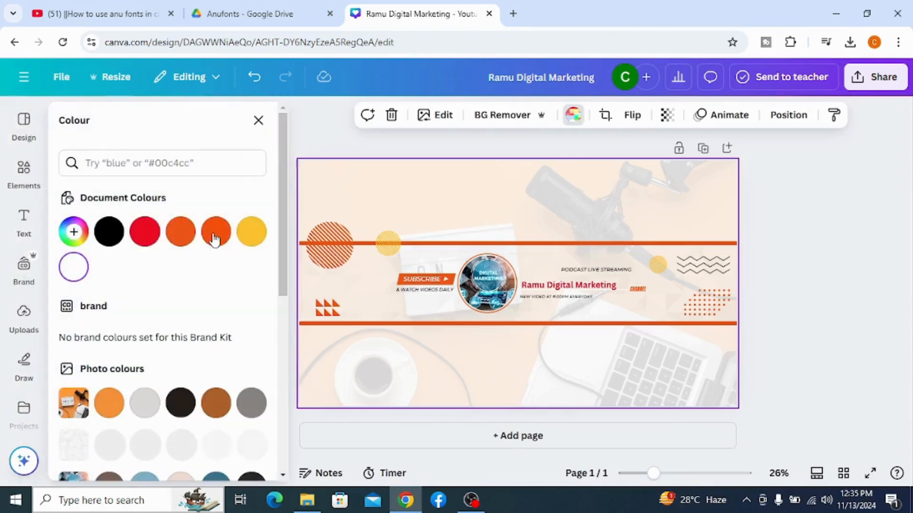
{"action": "left_click", "coordinate": [215, 238]}
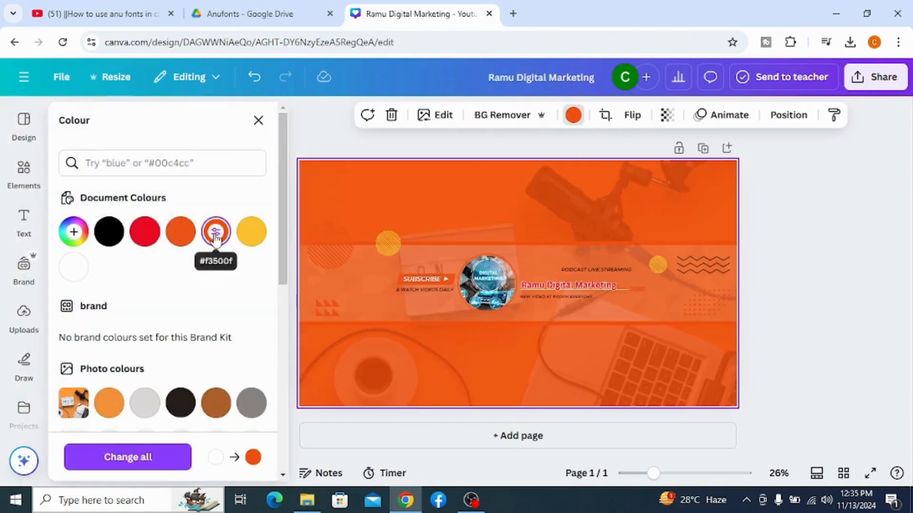
{"action": "left_click", "coordinate": [173, 244]}
{"action": "left_click", "coordinate": [148, 240]}
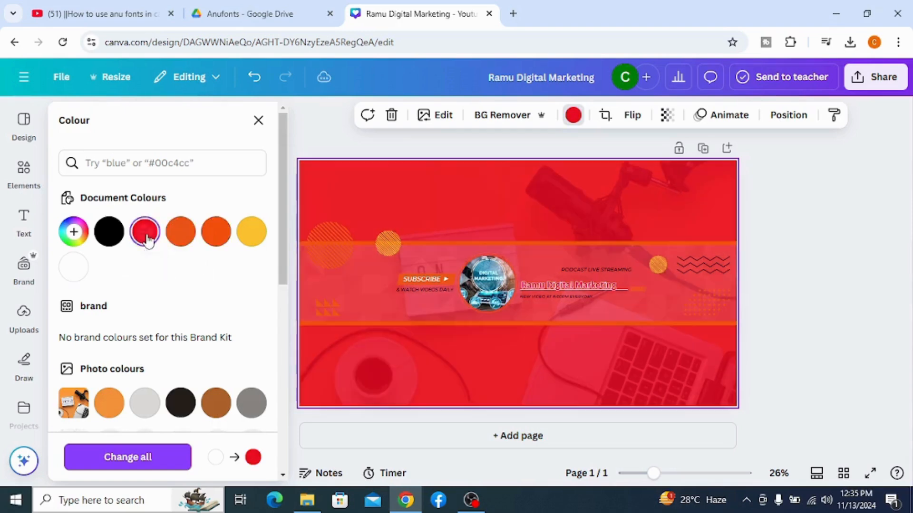
Undo the background colour changes back to the original pale background
{"action": "left_click", "coordinate": [256, 77]}
{"action": "left_click", "coordinate": [255, 77]}
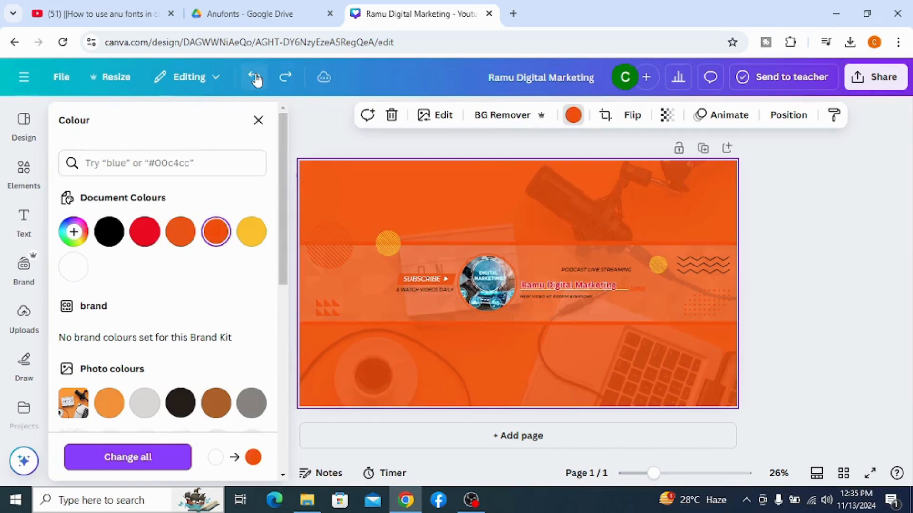
{"action": "left_click", "coordinate": [255, 78]}
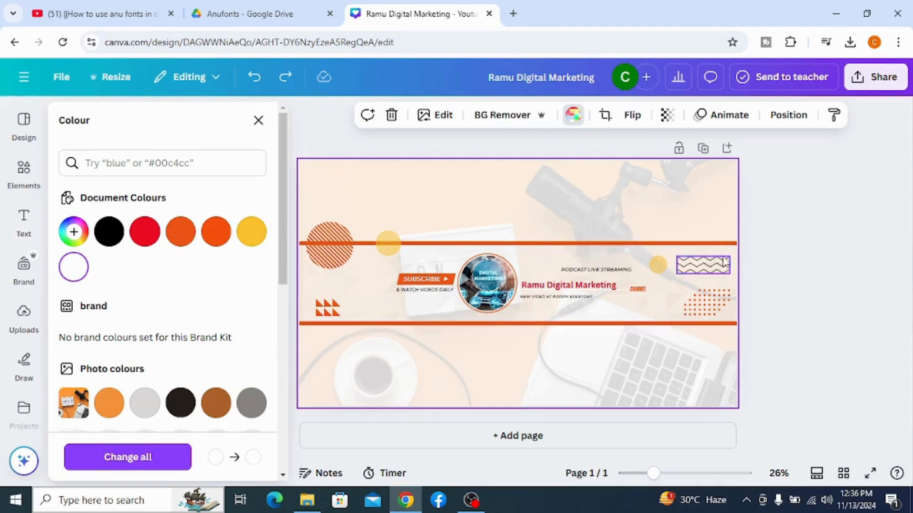
Download the banner as a PNG at size 1.625 (4,160 × 2,340 px)
{"action": "left_click", "coordinate": [876, 77]}
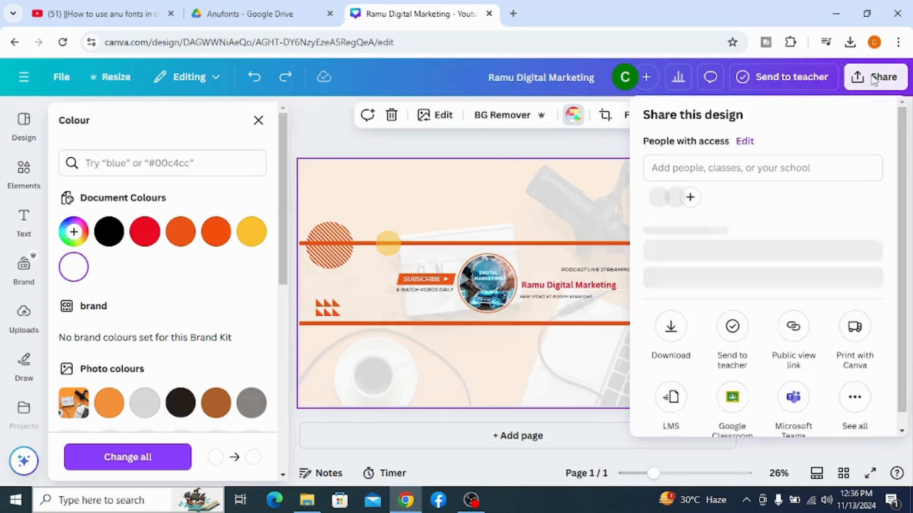
{"action": "left_click", "coordinate": [671, 349]}
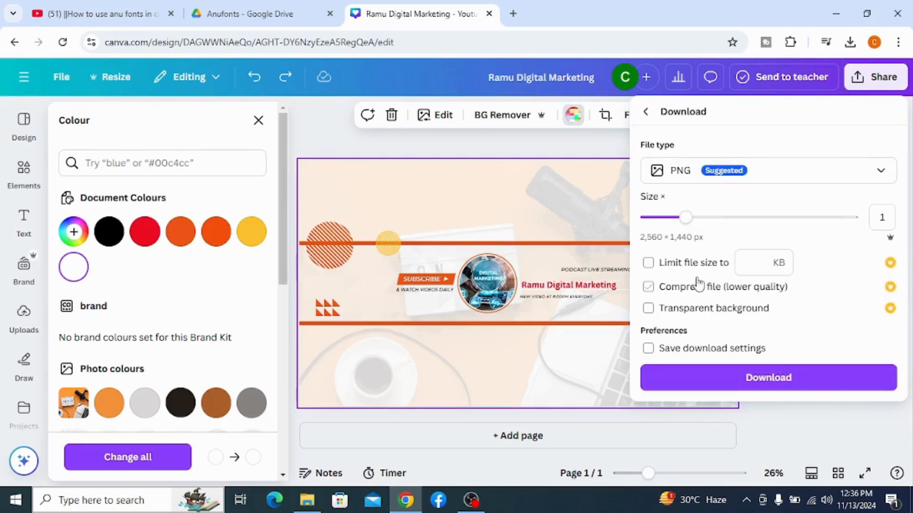
{"action": "left_click", "coordinate": [705, 218]}
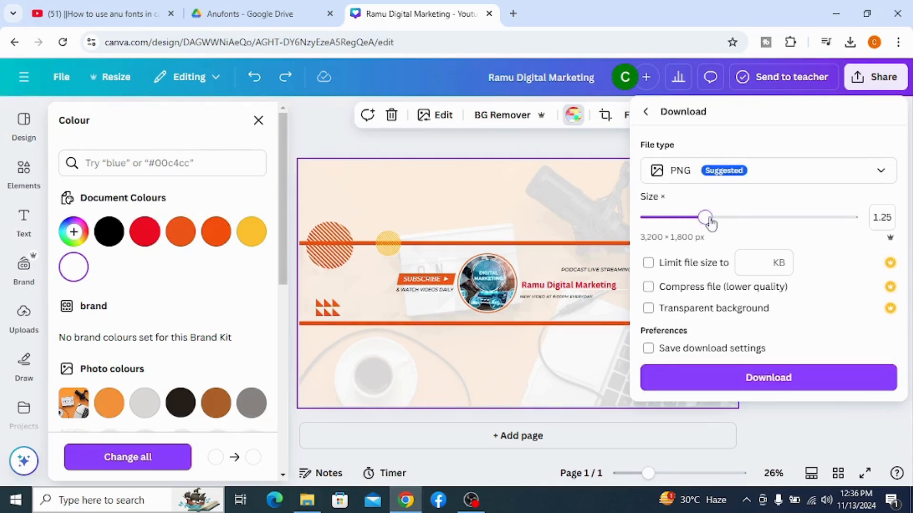
{"action": "left_click", "coordinate": [733, 219]}
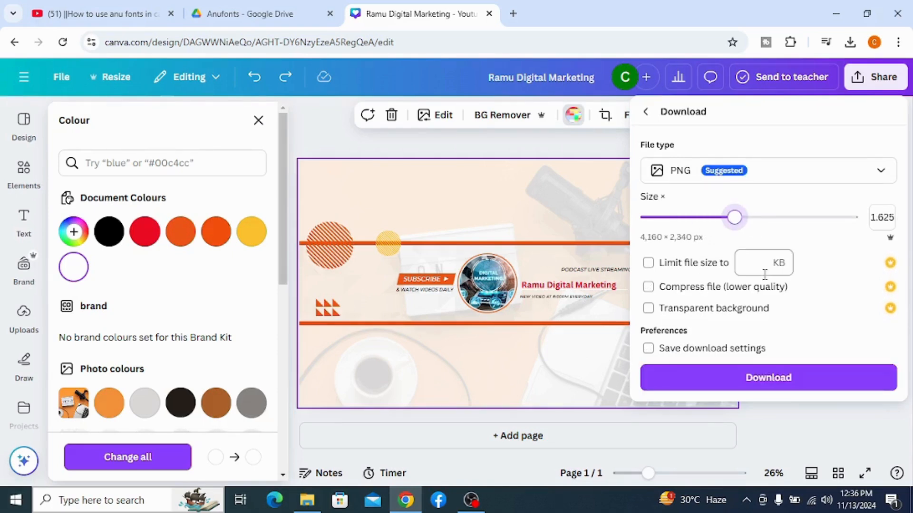
{"action": "left_click", "coordinate": [752, 377]}
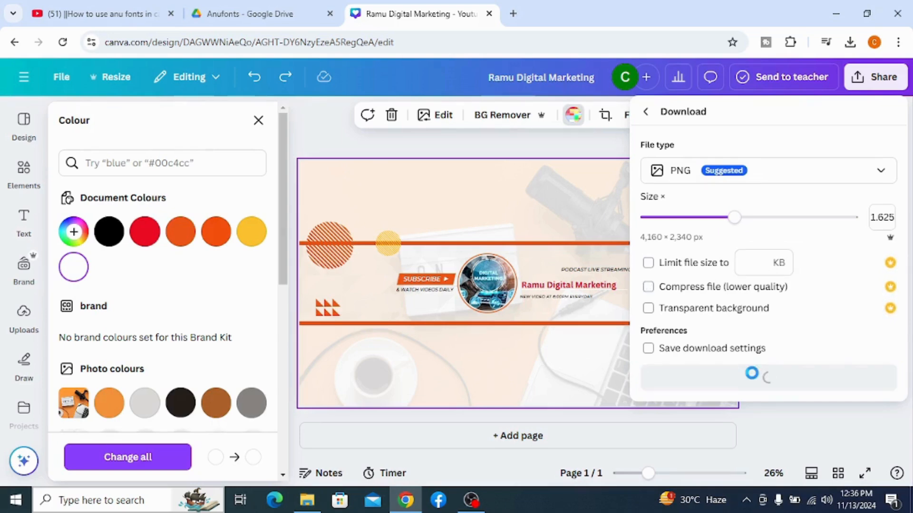